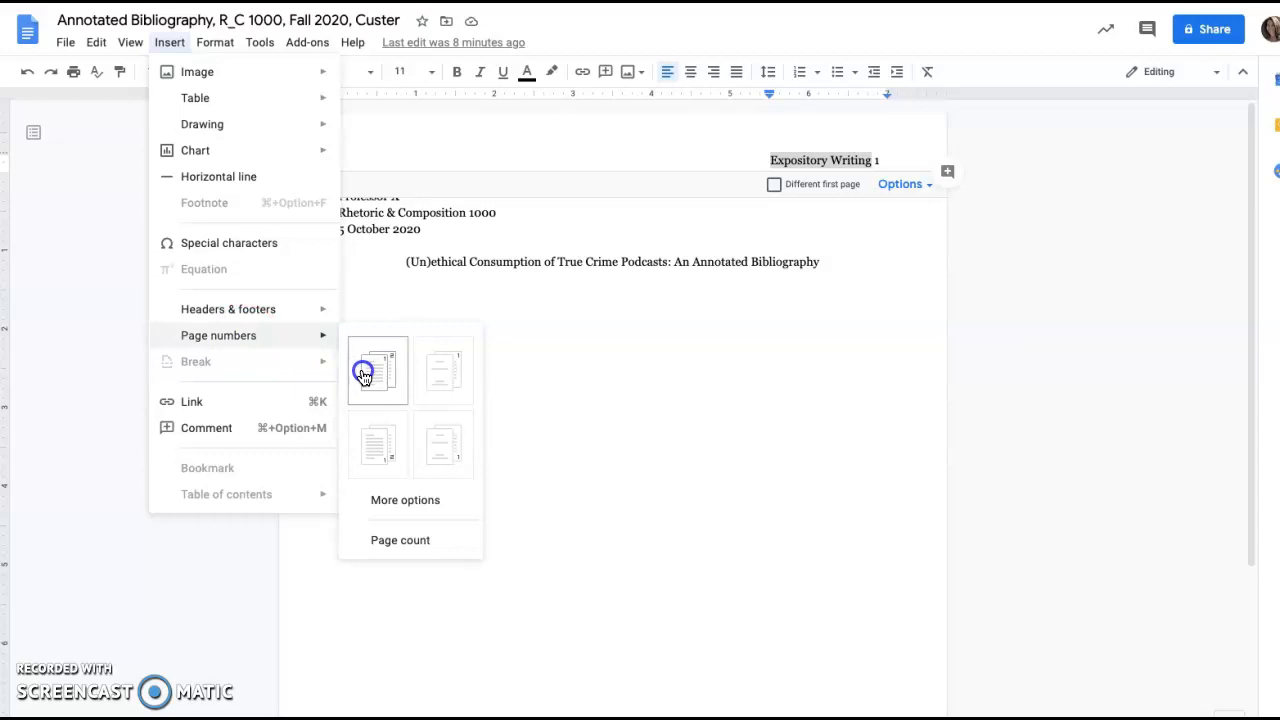
Step: Examine the heading block's student name, professor, course and date lines on the first page
click(634, 376)
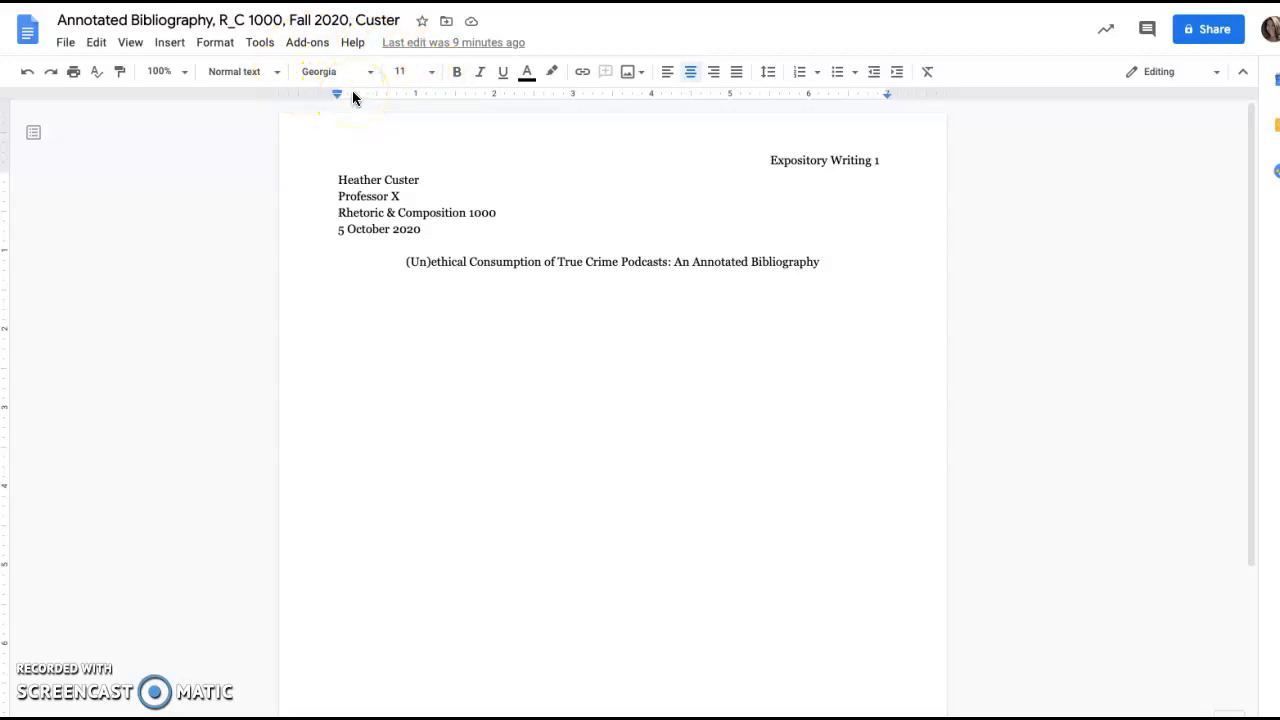
click(338, 180)
click(337, 197)
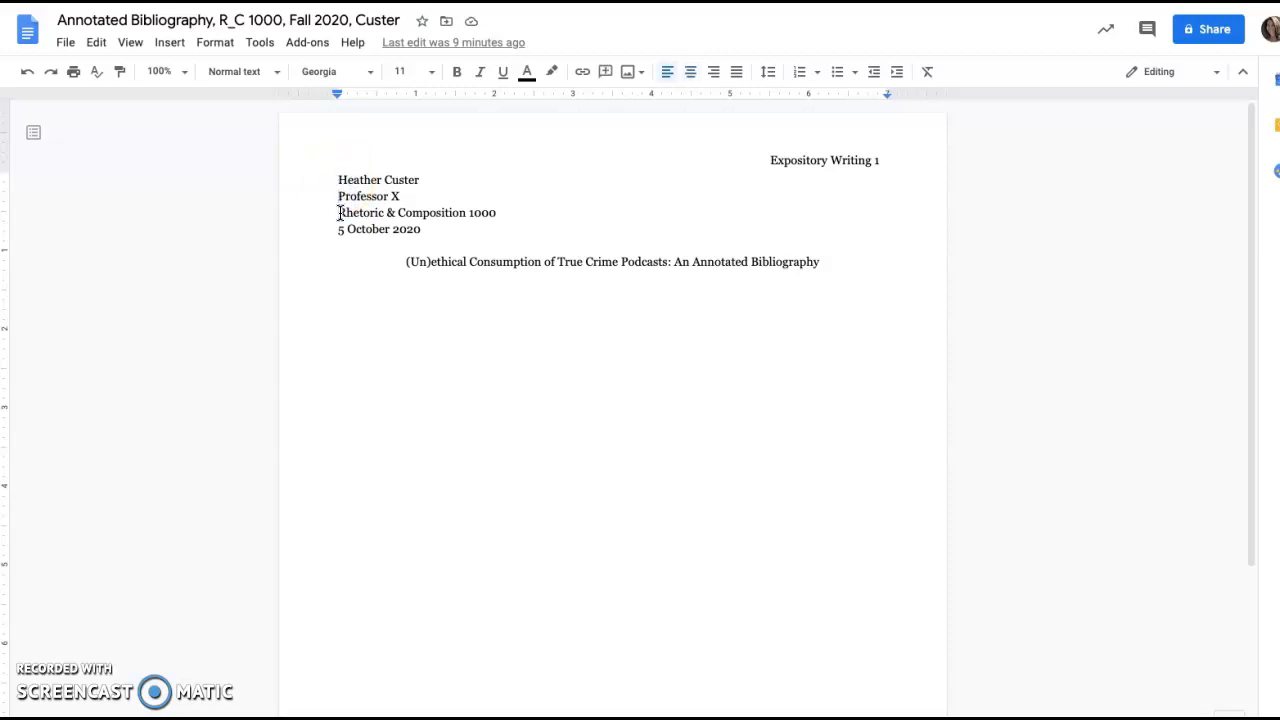
click(339, 213)
drag(339, 213, 466, 214)
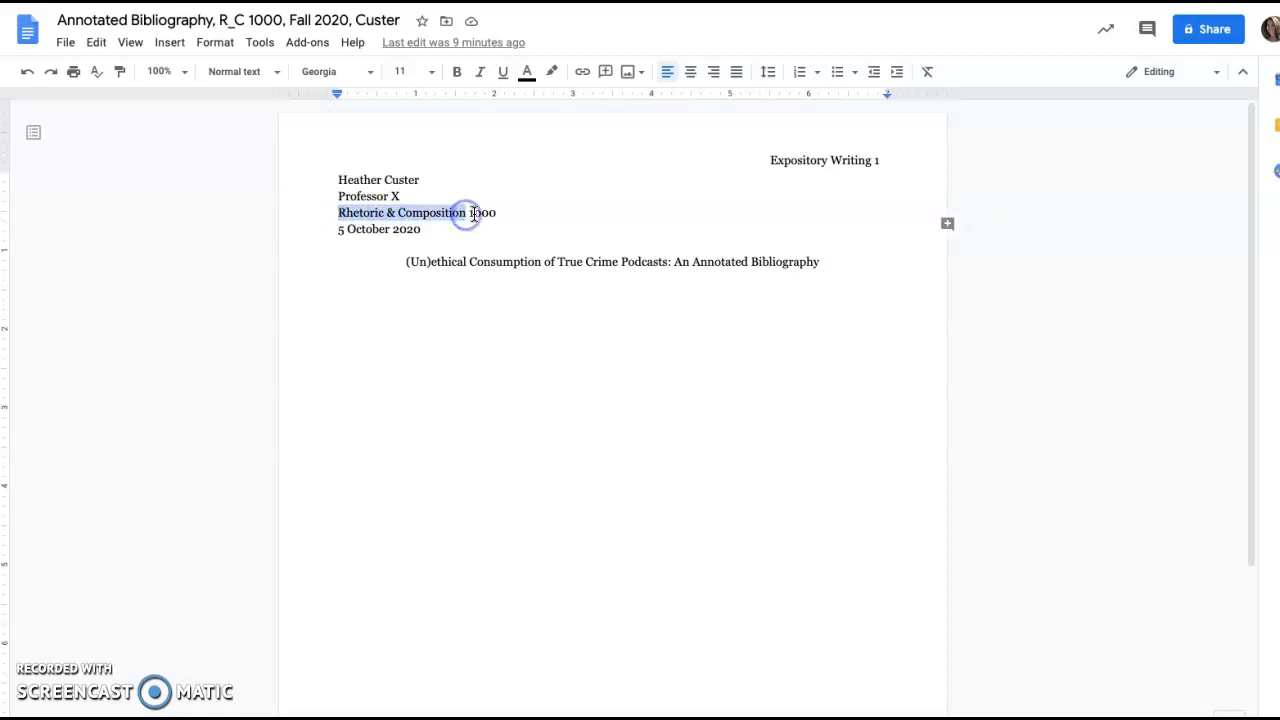
double_click(487, 213)
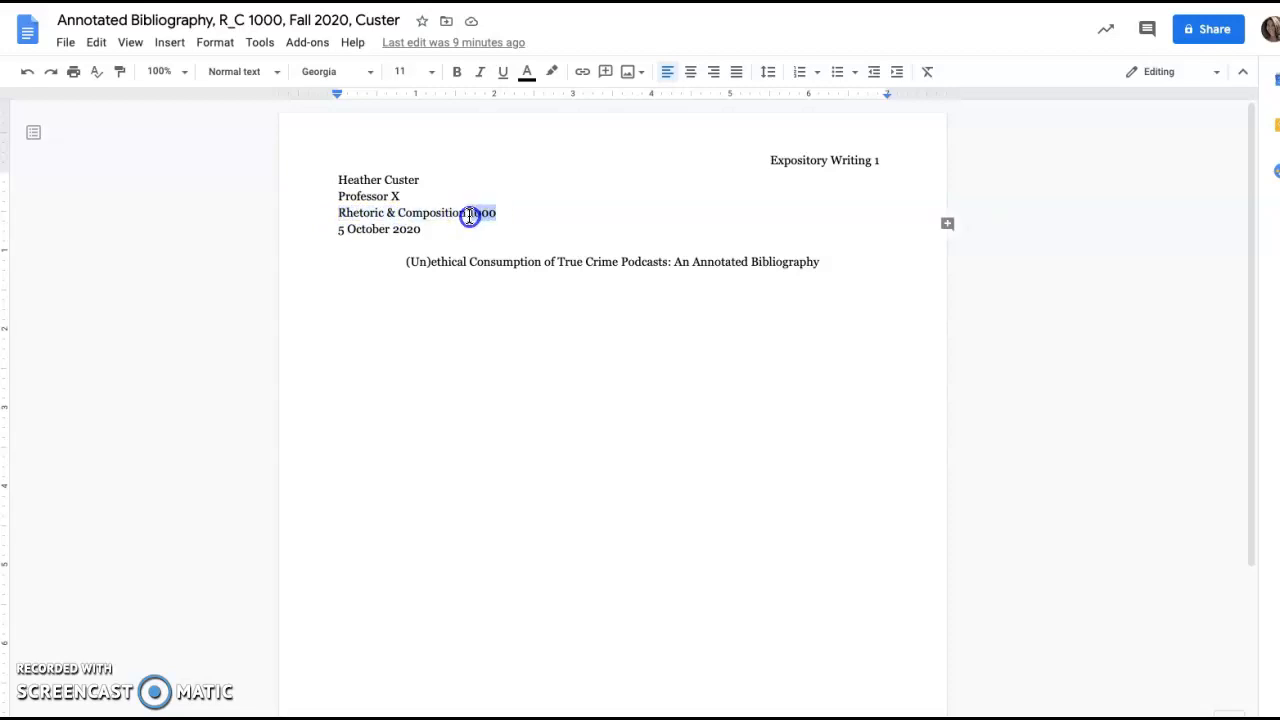
drag(336, 229, 419, 235)
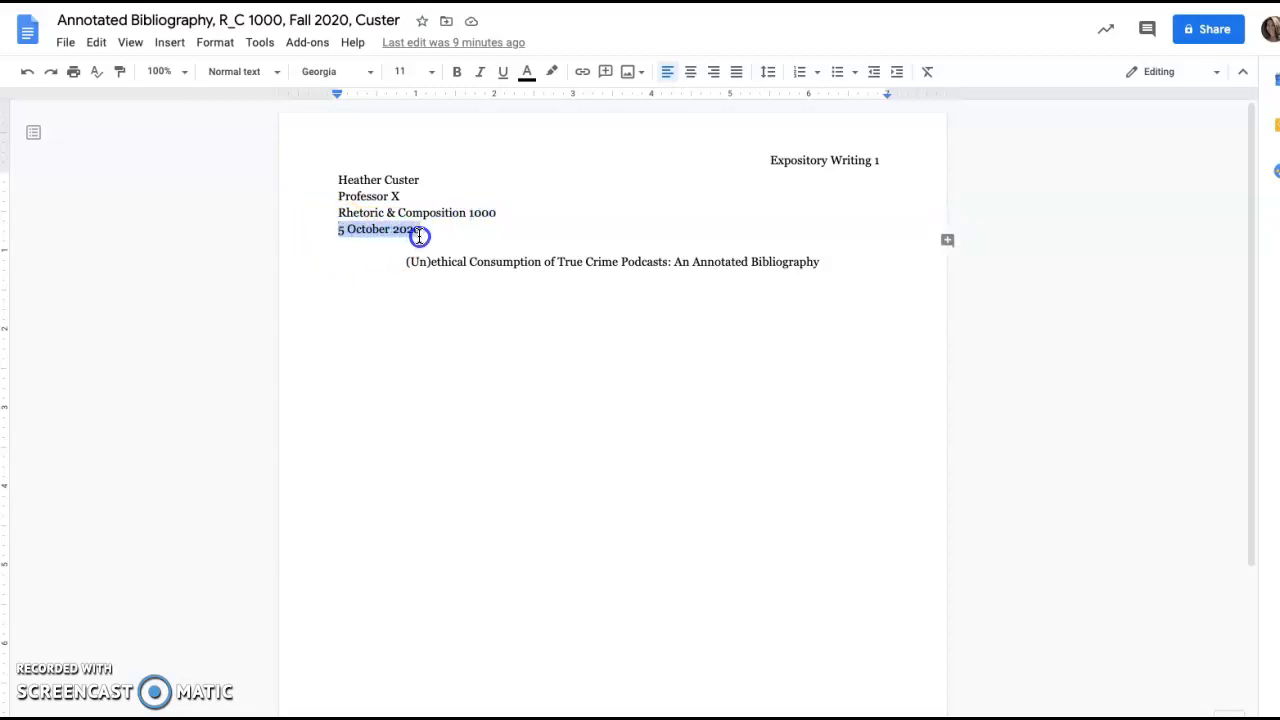
Step: Examine the centered title, its colon and the "An Annotated Bibliography" subtitle
drag(403, 262, 818, 261)
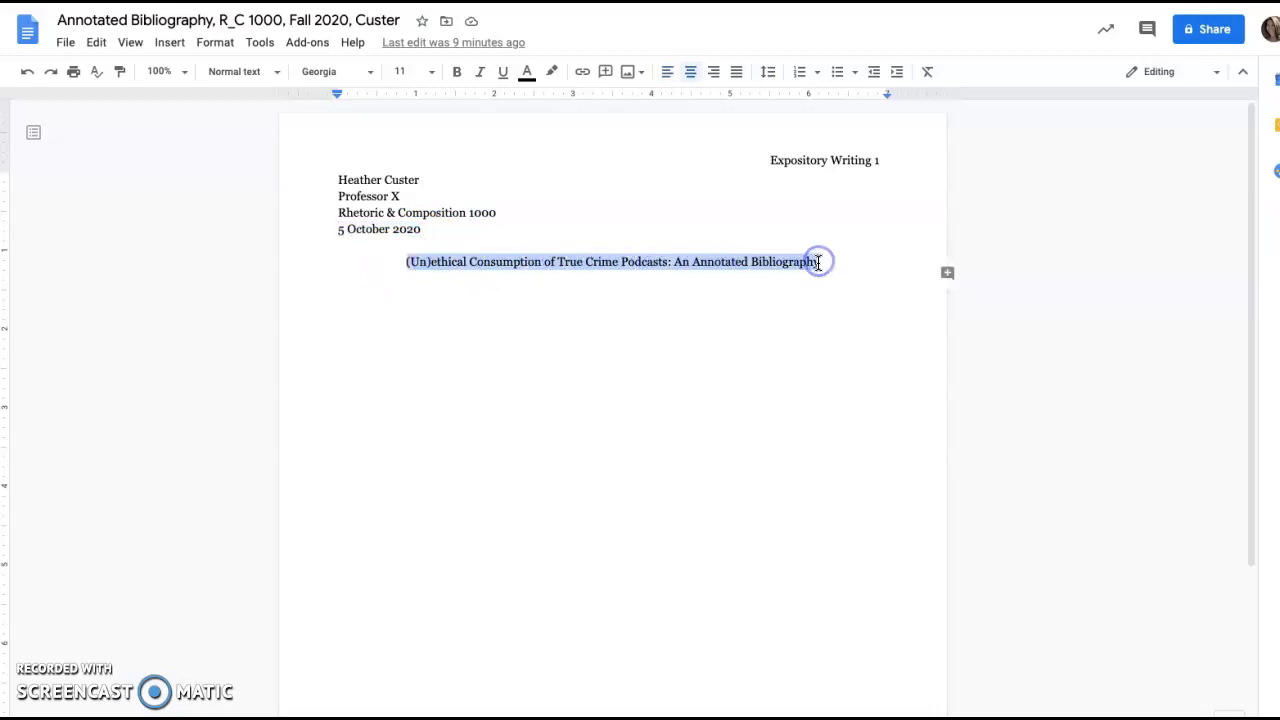
click(660, 282)
drag(403, 262, 660, 263)
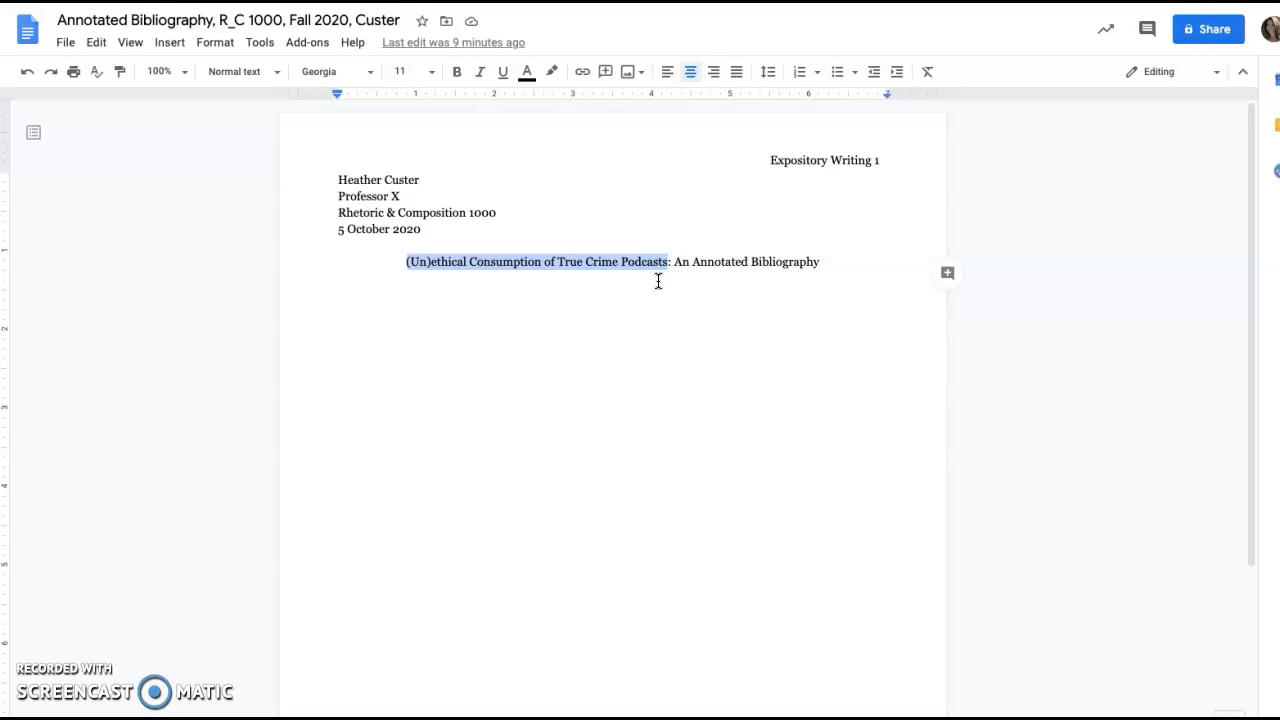
shift+click(670, 264)
click(668, 263)
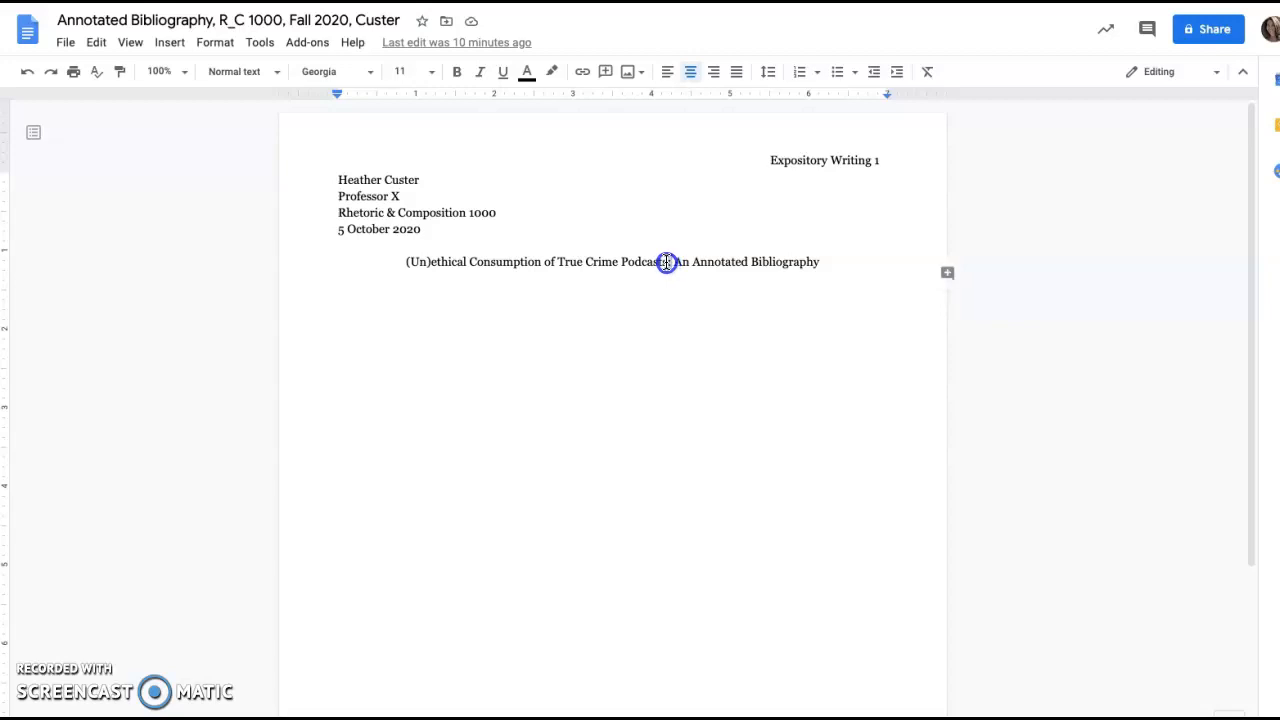
click(675, 261)
drag(675, 261, 822, 261)
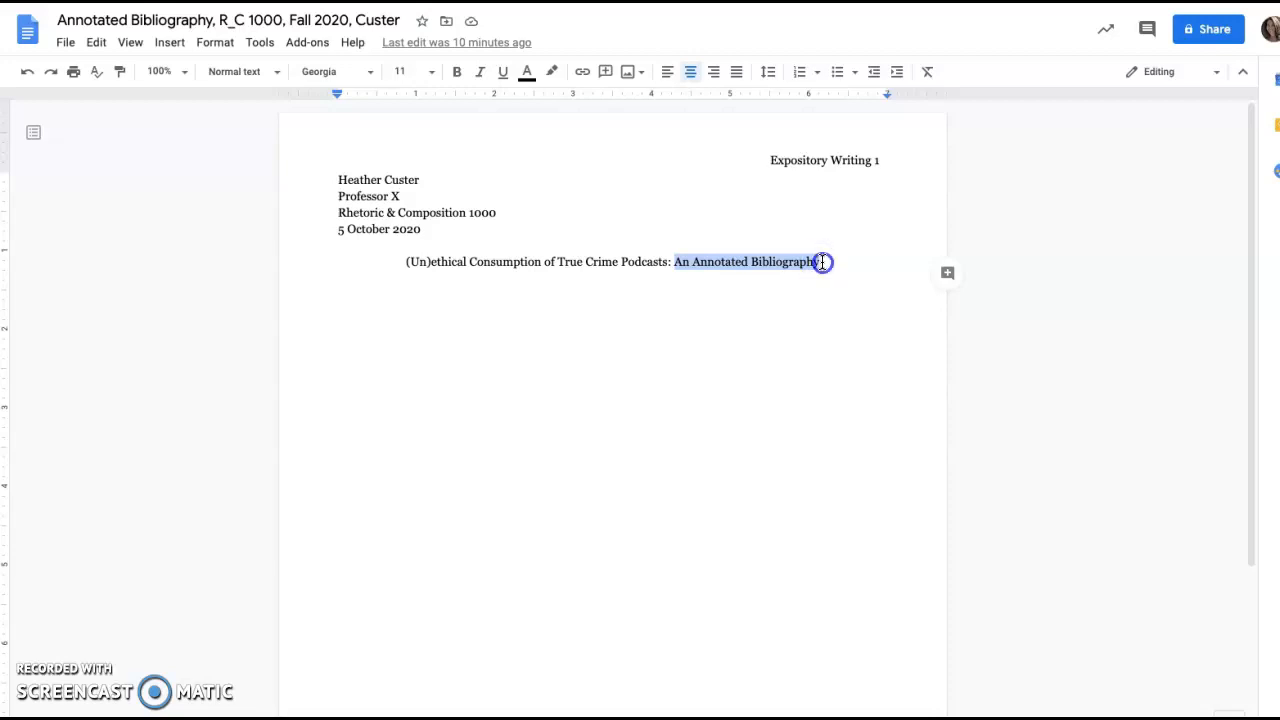
Step: Start a left-aligned line two lines below the title and paste the copied Source Search #3 content there
click(822, 261)
key(Return)
key(Return)
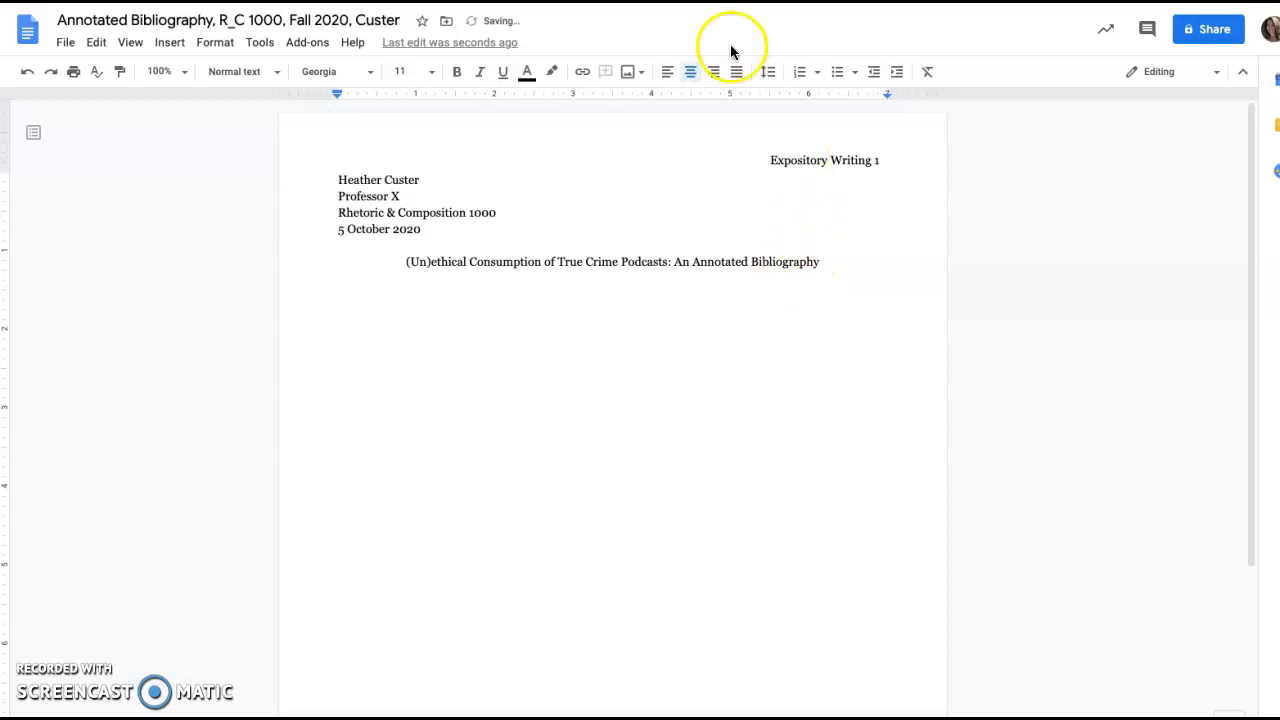
click(667, 74)
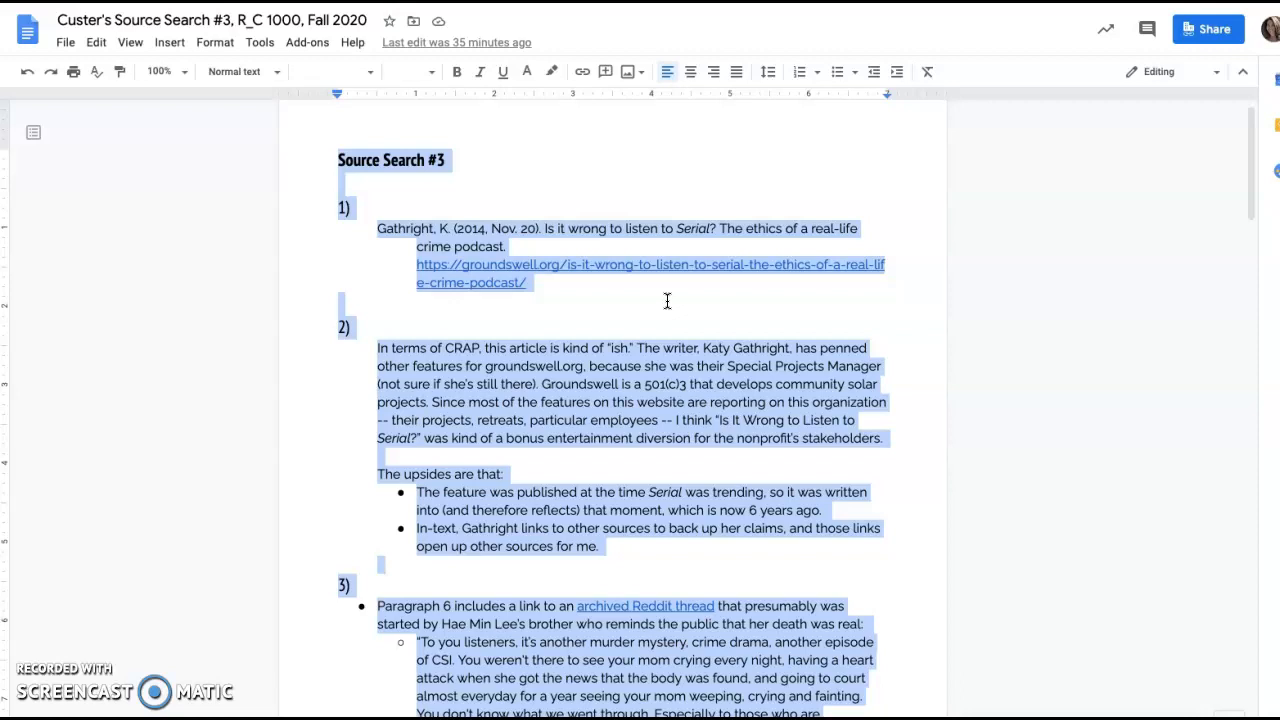
click(905, 1)
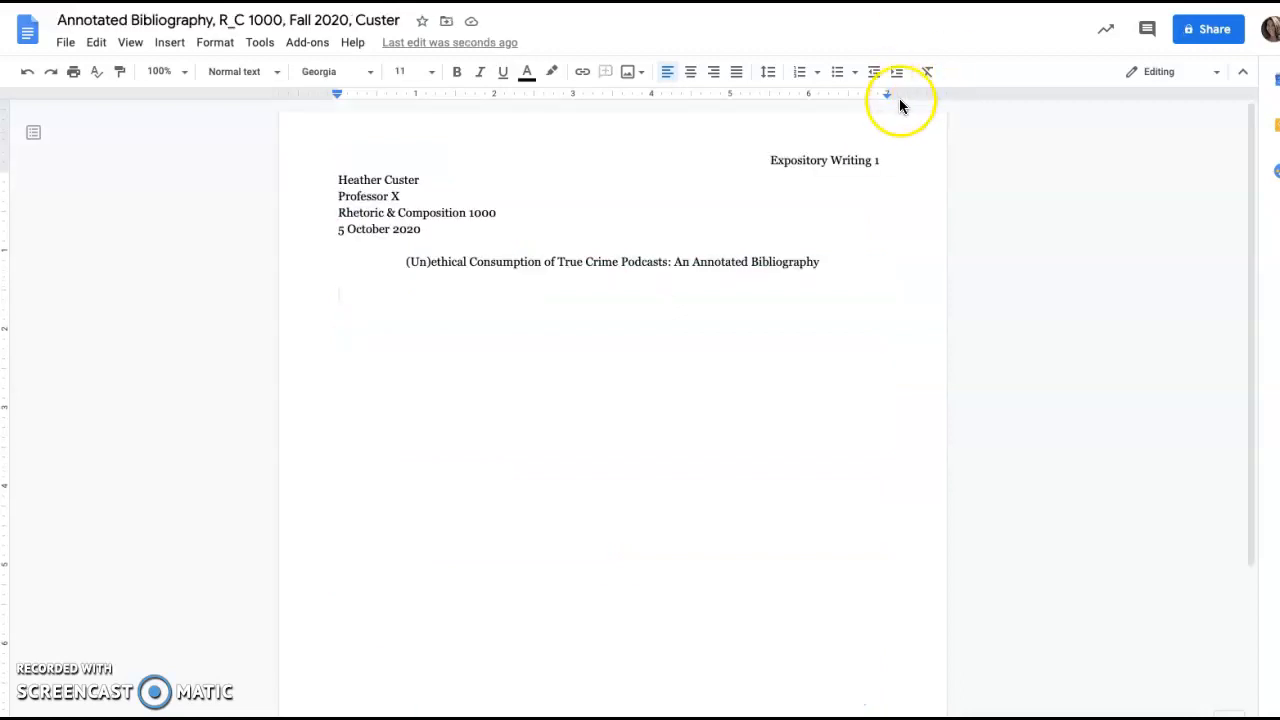
key(ctrl+v)
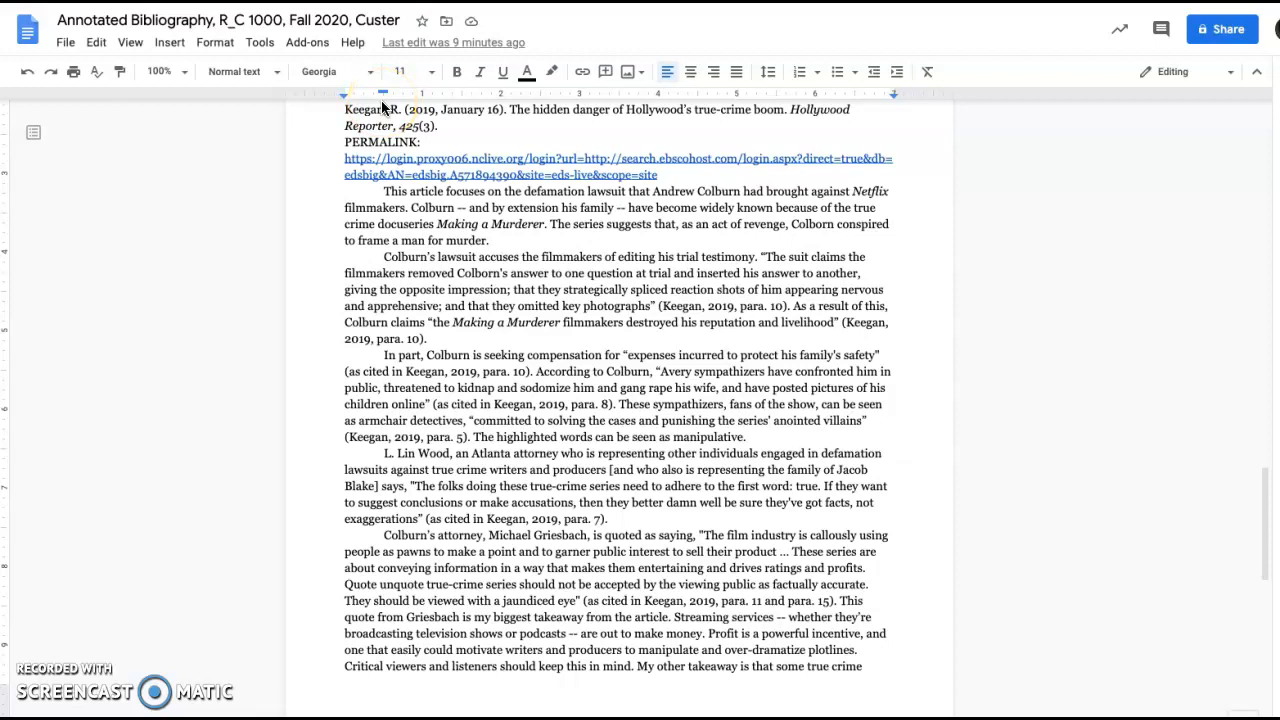
Step: Apply a half-inch hanging indent to the 2019 Hollywood Reporter citation, consulting the APA sample's citation layout
click(348, 110)
drag(344, 108, 663, 172)
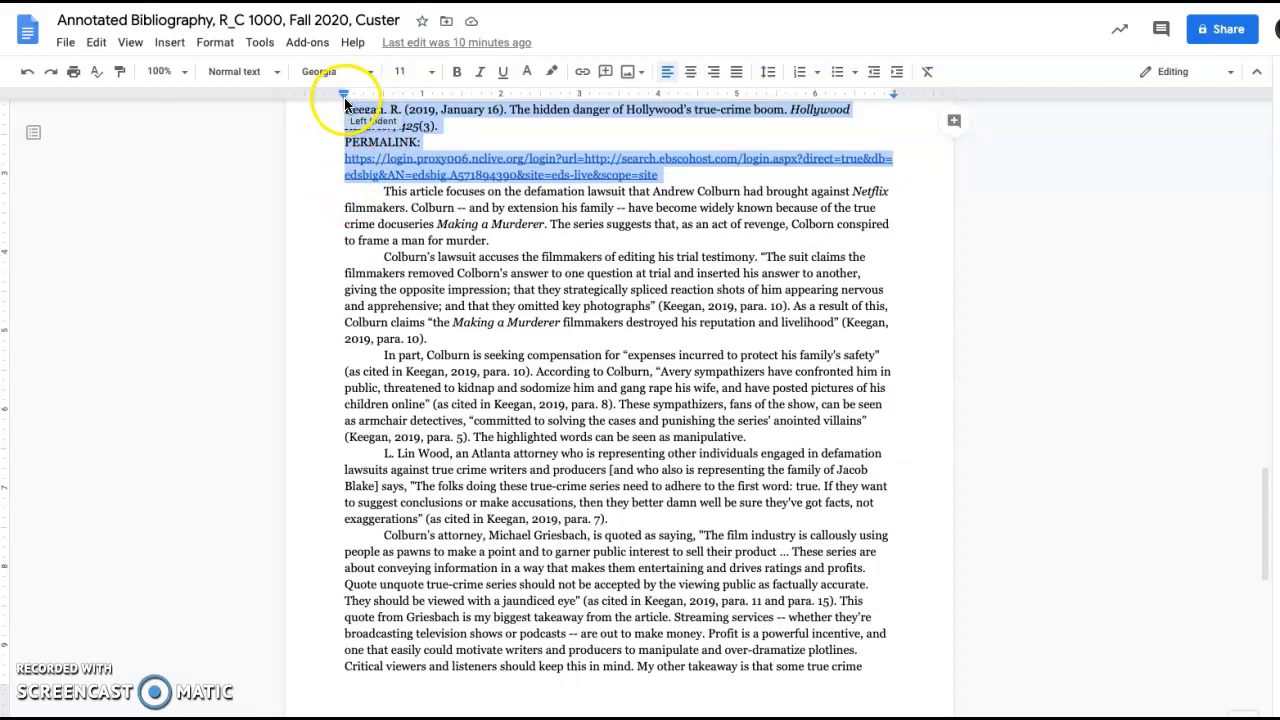
mouse_move(344, 103)
mouse_down()
mouse_move(383, 93)
mouse_move(346, 98)
mouse_up()
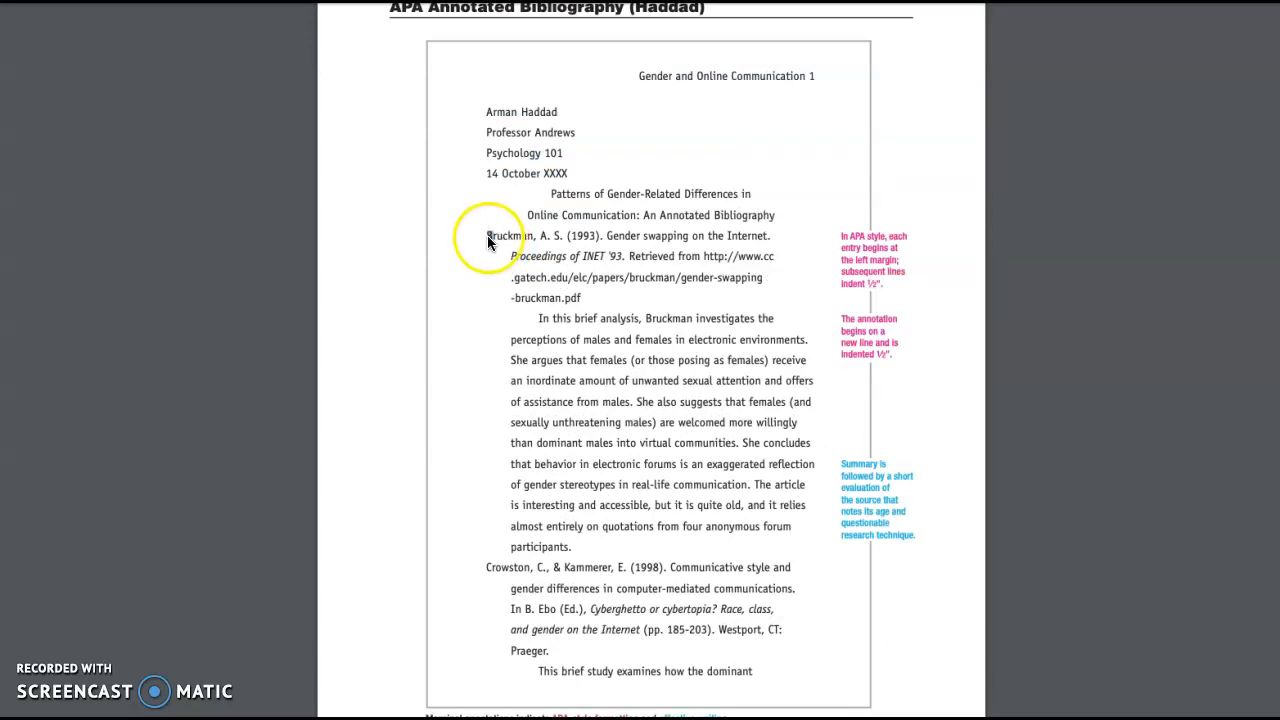
click(488, 239)
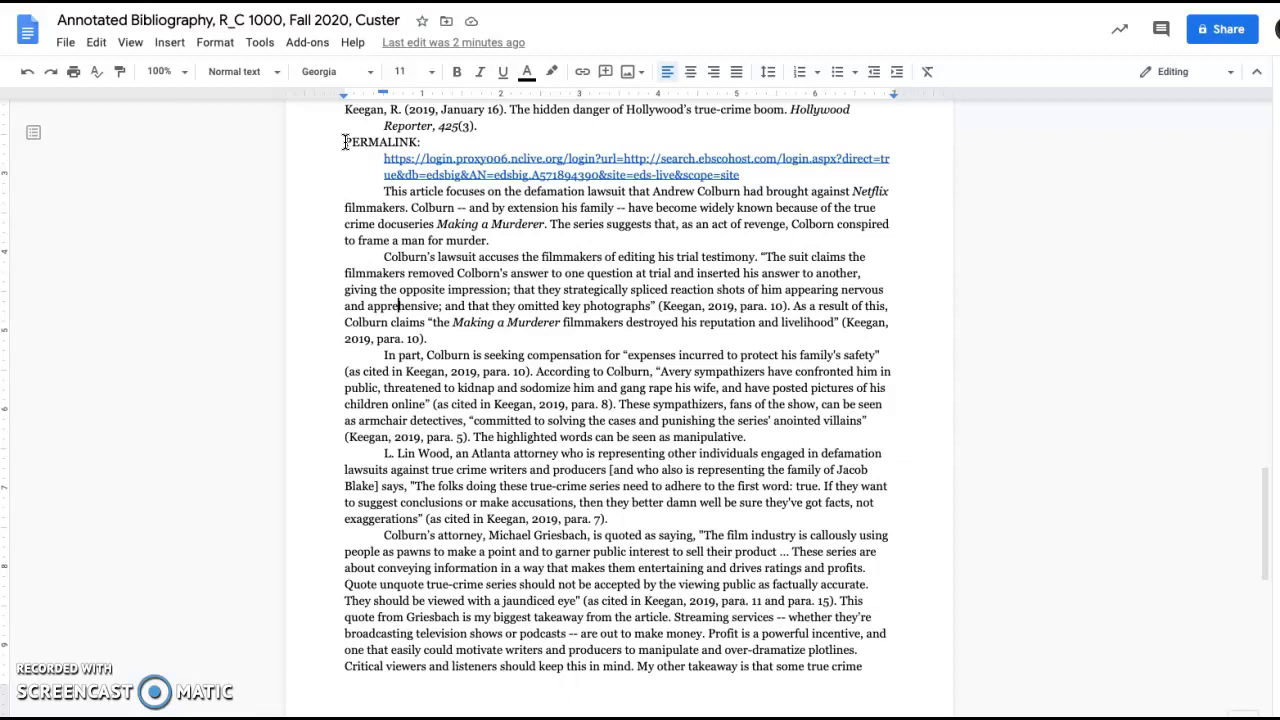
Step: Indent the Hollywood Reporter entry by another half inch, from its PERMALINK line through the last annotation paragraph
click(346, 142)
drag(346, 142, 737, 538)
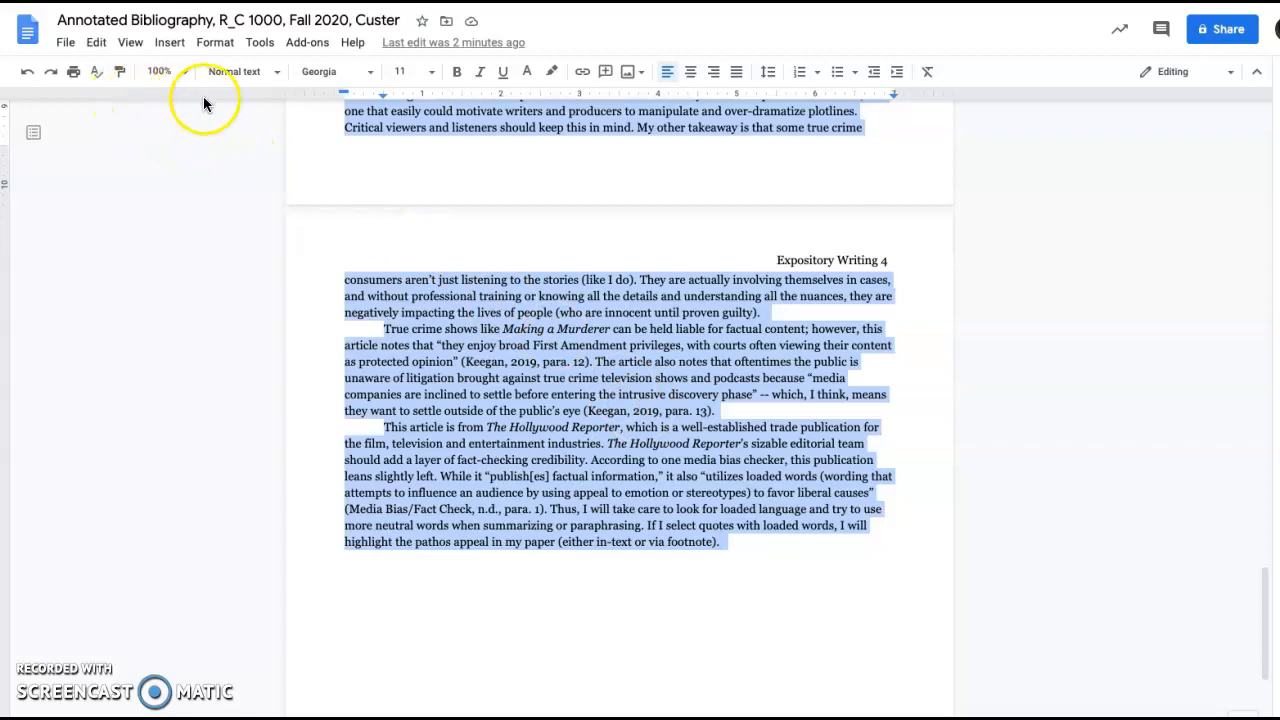
click(899, 73)
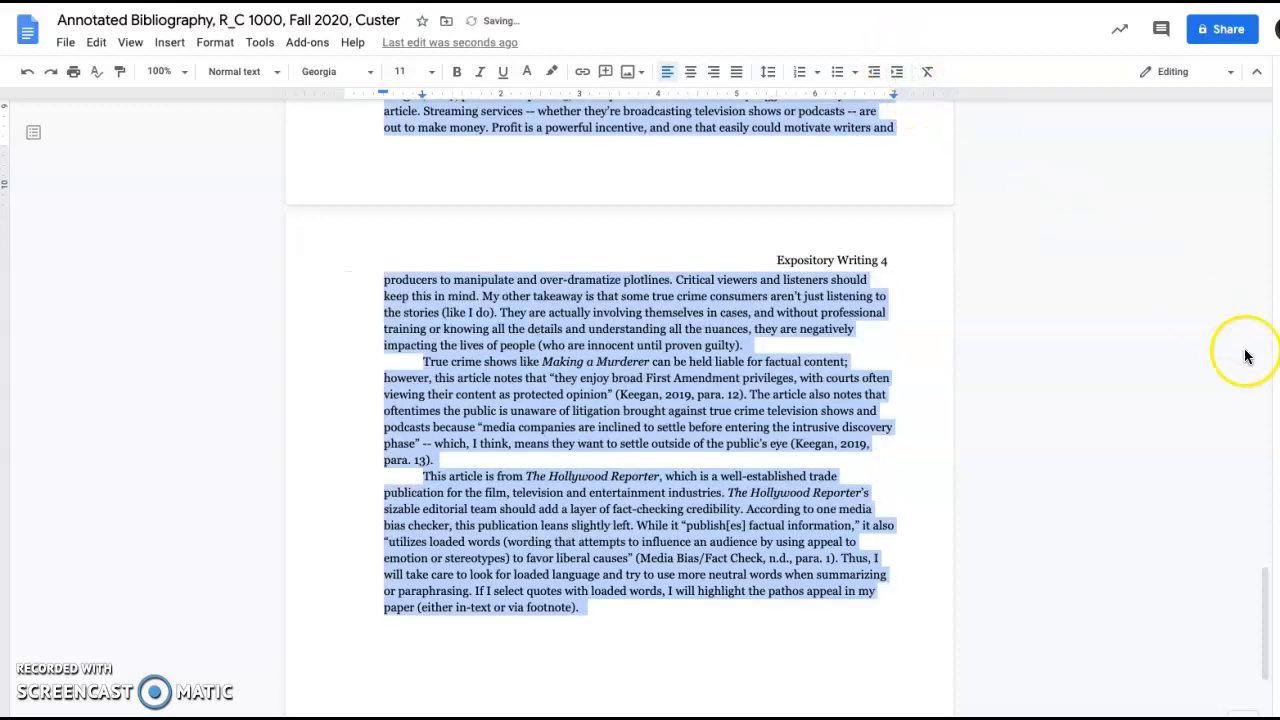
drag(1265, 607, 1258, 484)
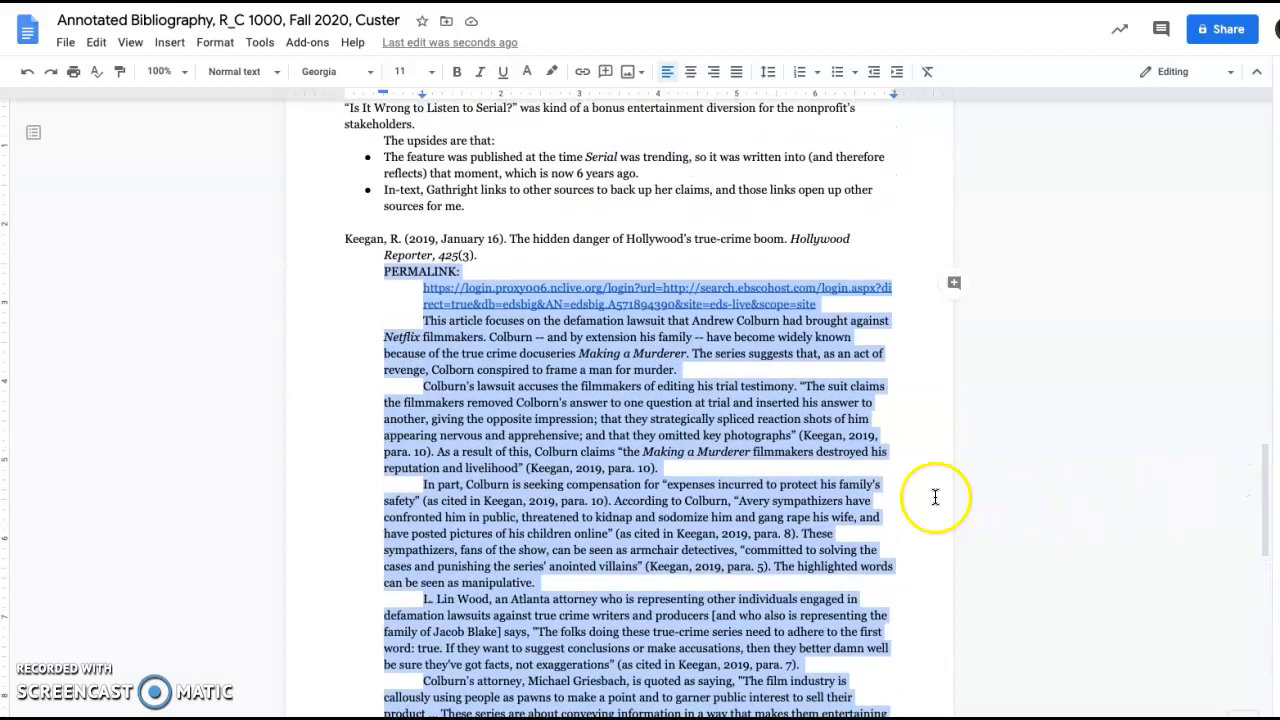
click(588, 418)
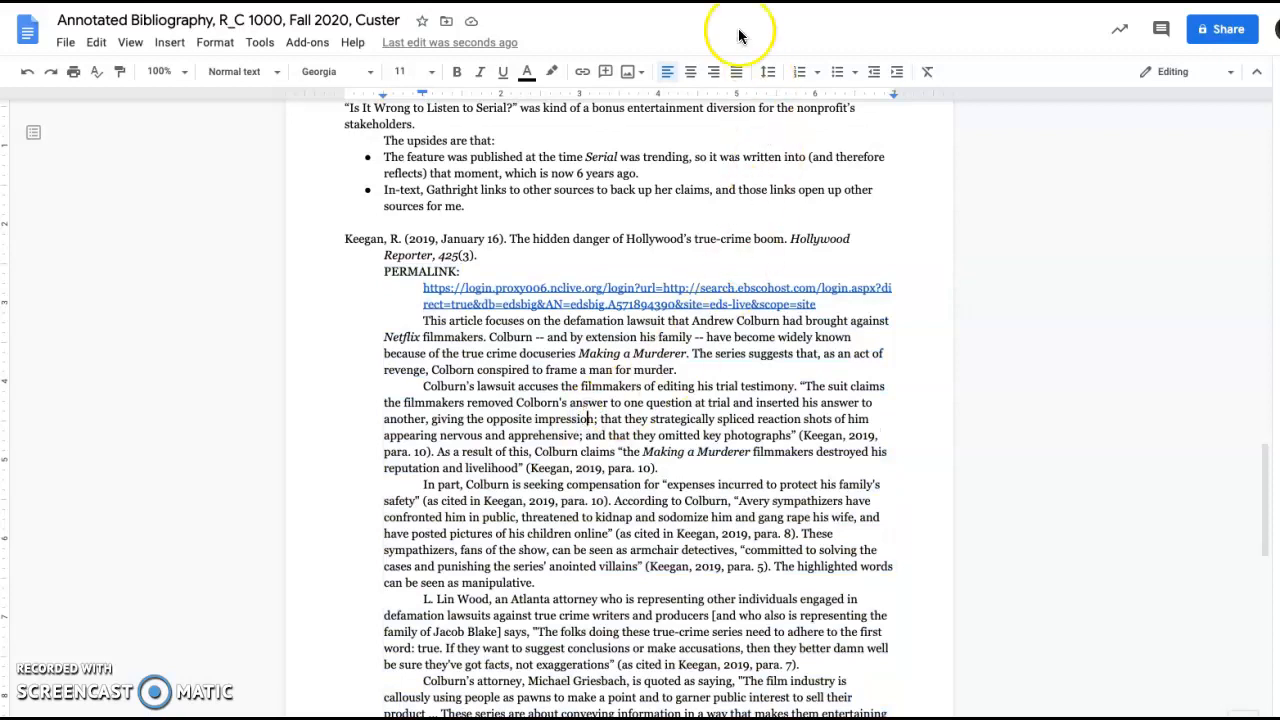
Step: Compare the annotated bibliography's indentation with the APA sample PDF, looking through the document's entries
key(ctrl+Tab)
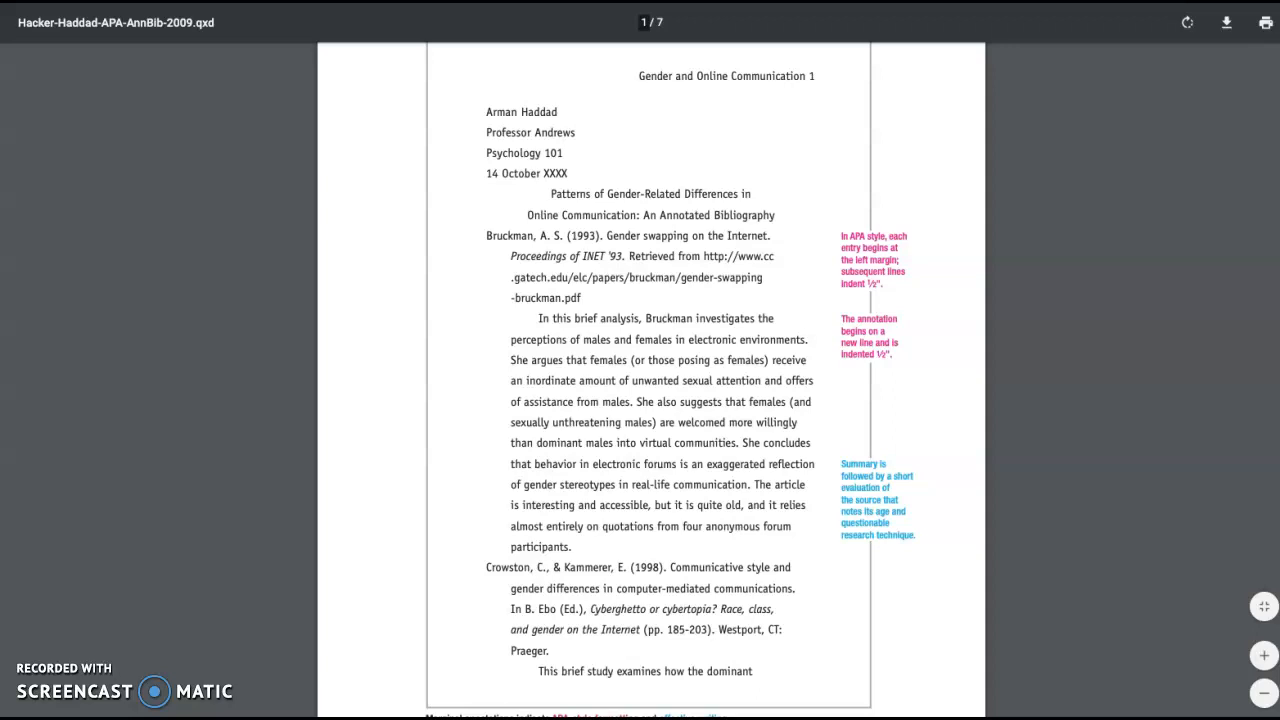
key(ctrl+shift+Tab)
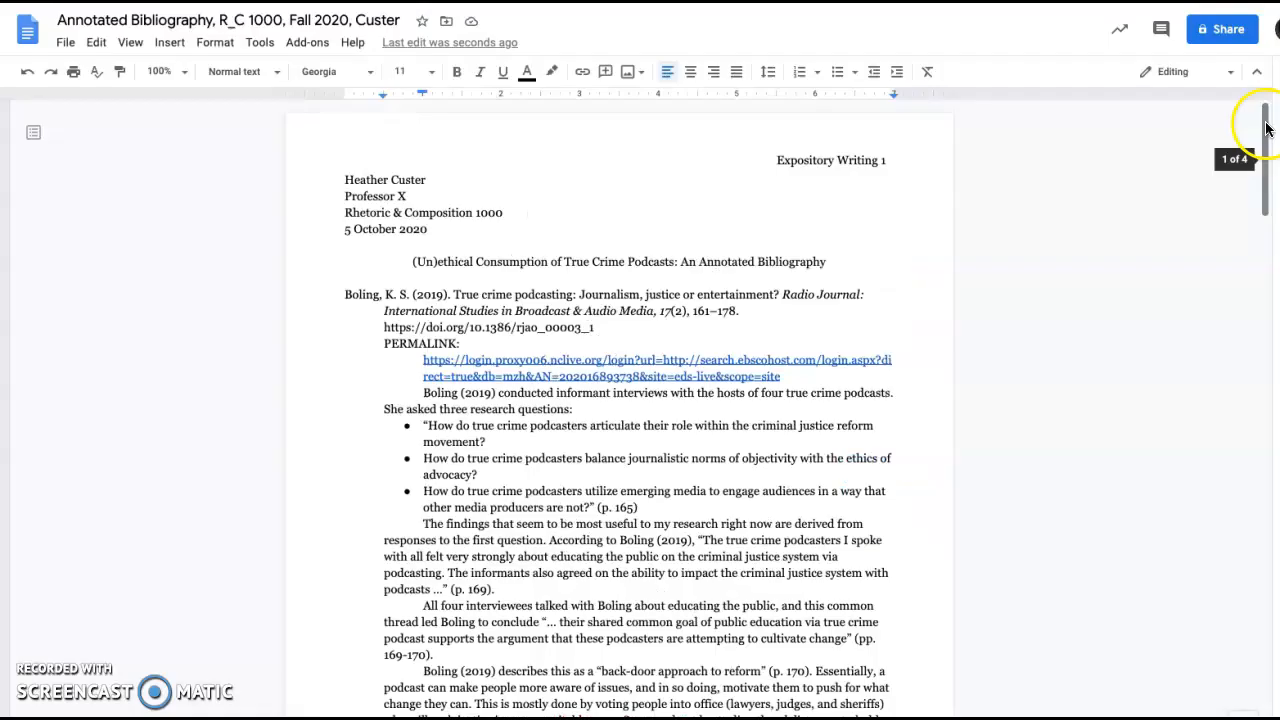
click(1266, 128)
drag(1266, 125, 1266, 472)
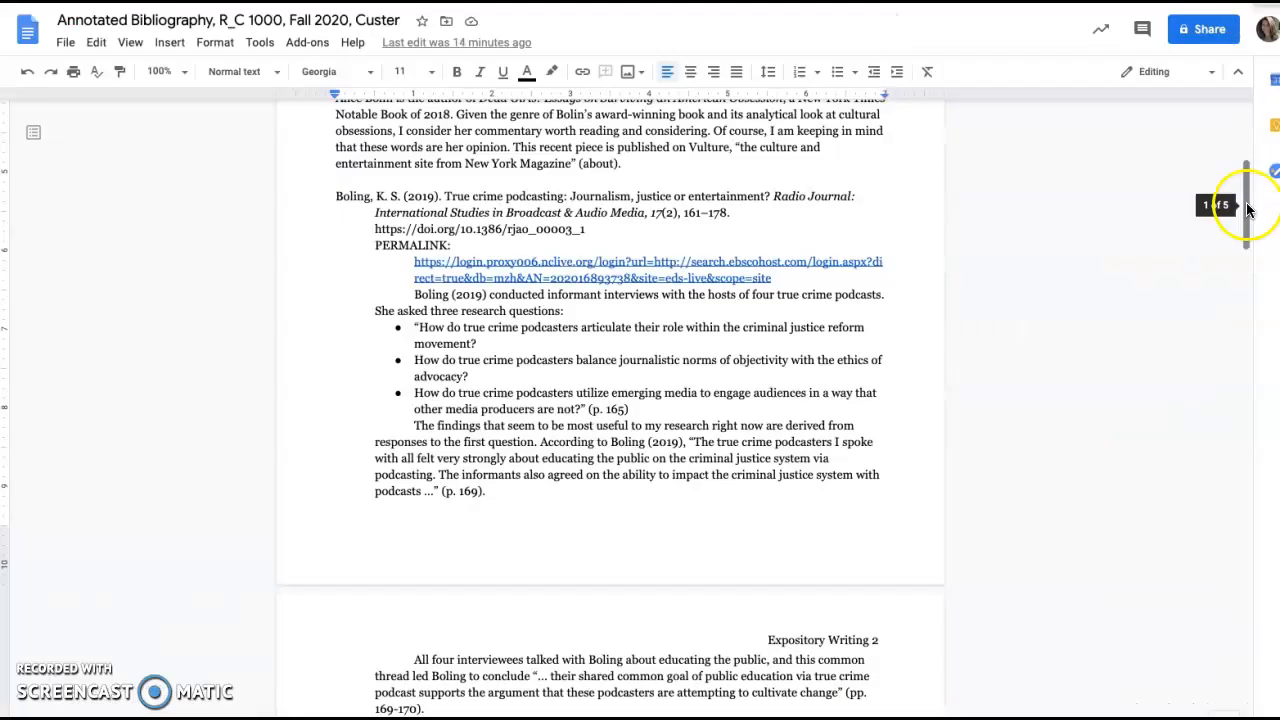
Step: Select the 2018 Vulture entry beneath the title, from its citation through the end of its annotation
drag(1247, 205, 1237, 158)
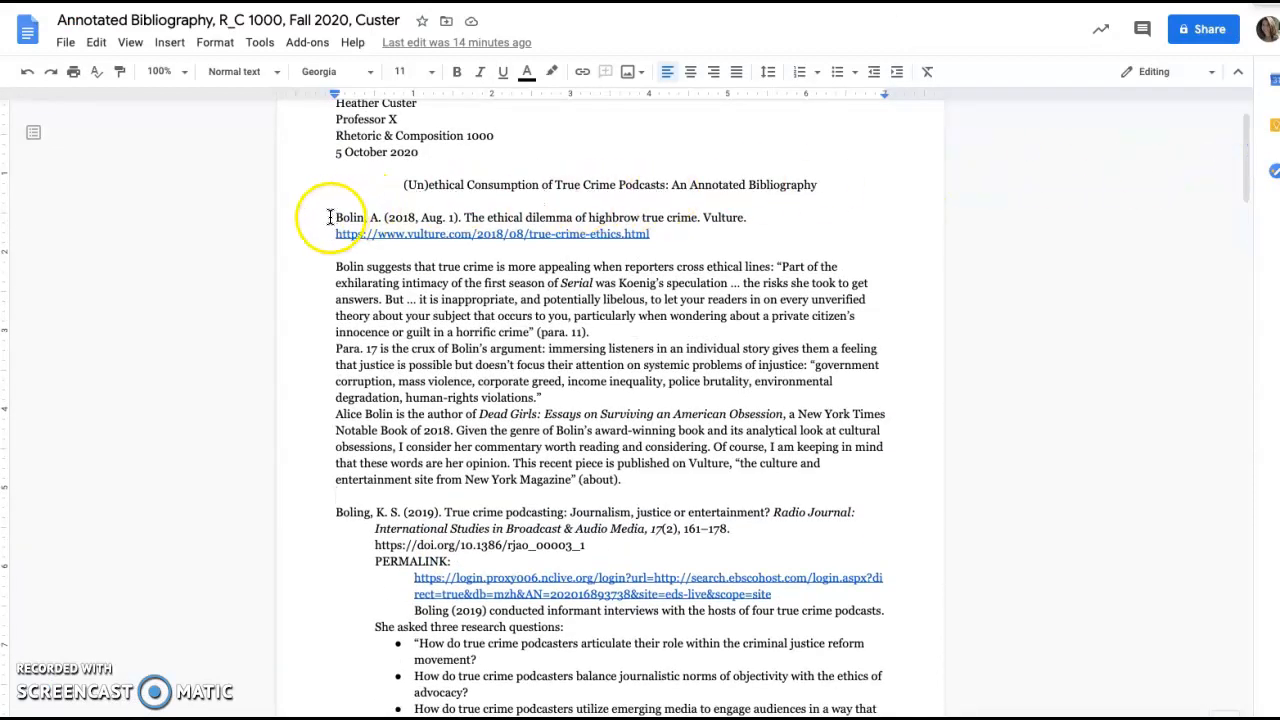
drag(336, 218, 628, 480)
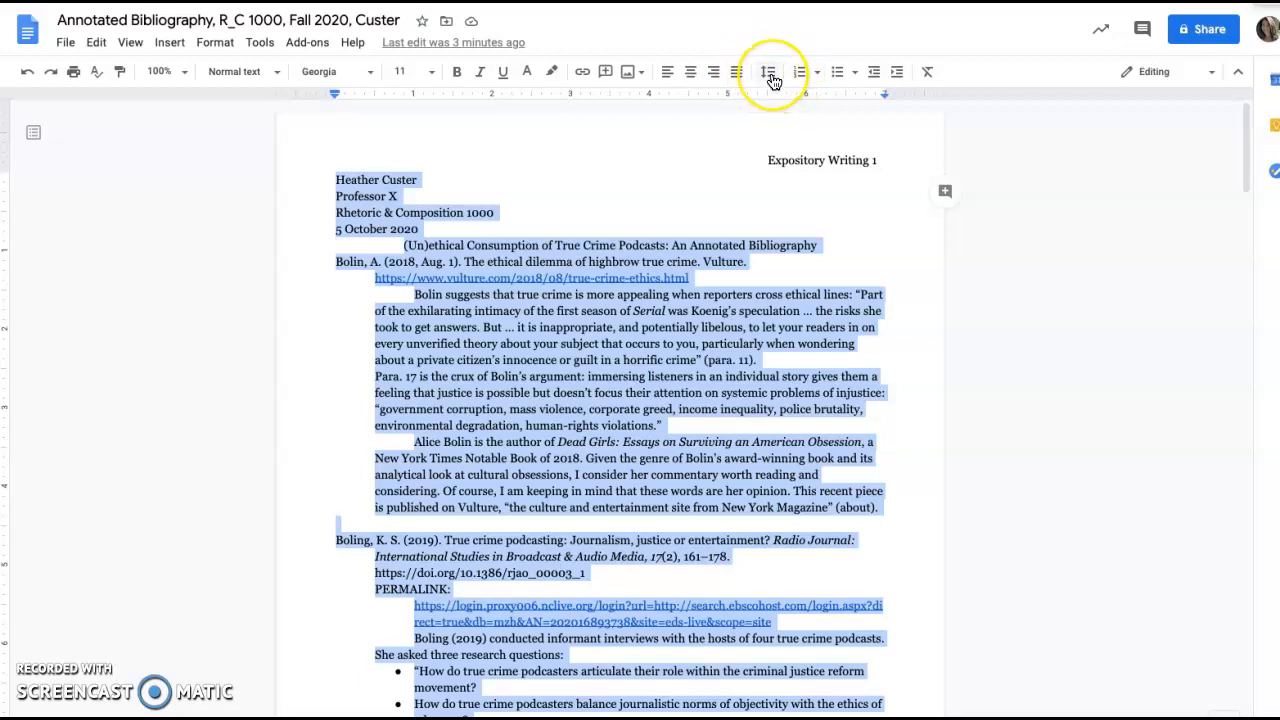
Step: Set the line spacing of the whole document to Double
click(772, 78)
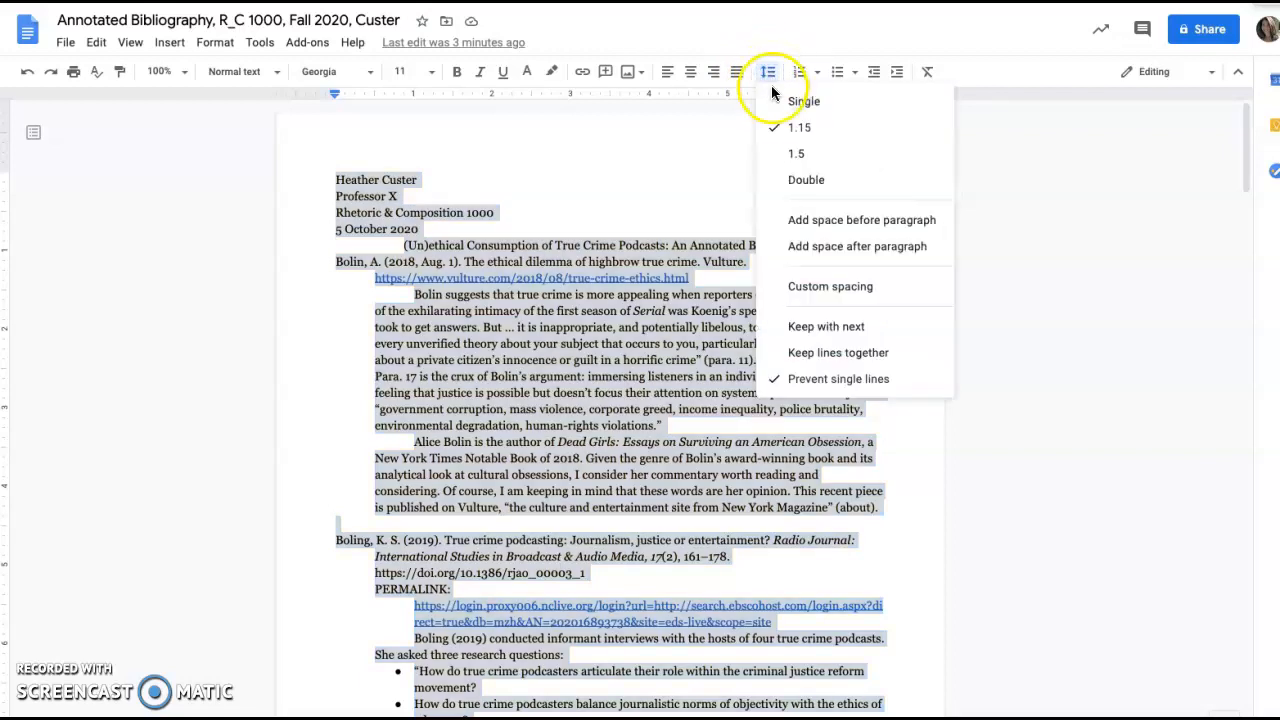
click(796, 186)
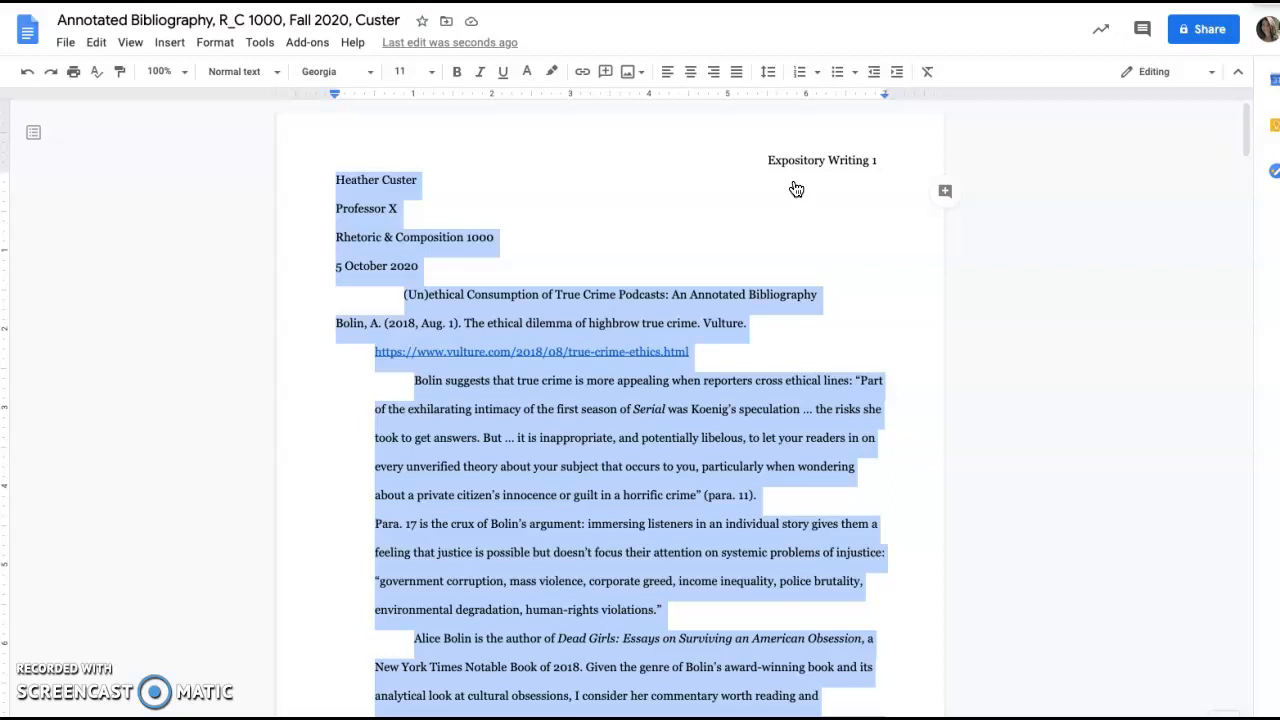
Step: Share the document by link with Appalachian State University as Viewer and copy the link
click(1197, 33)
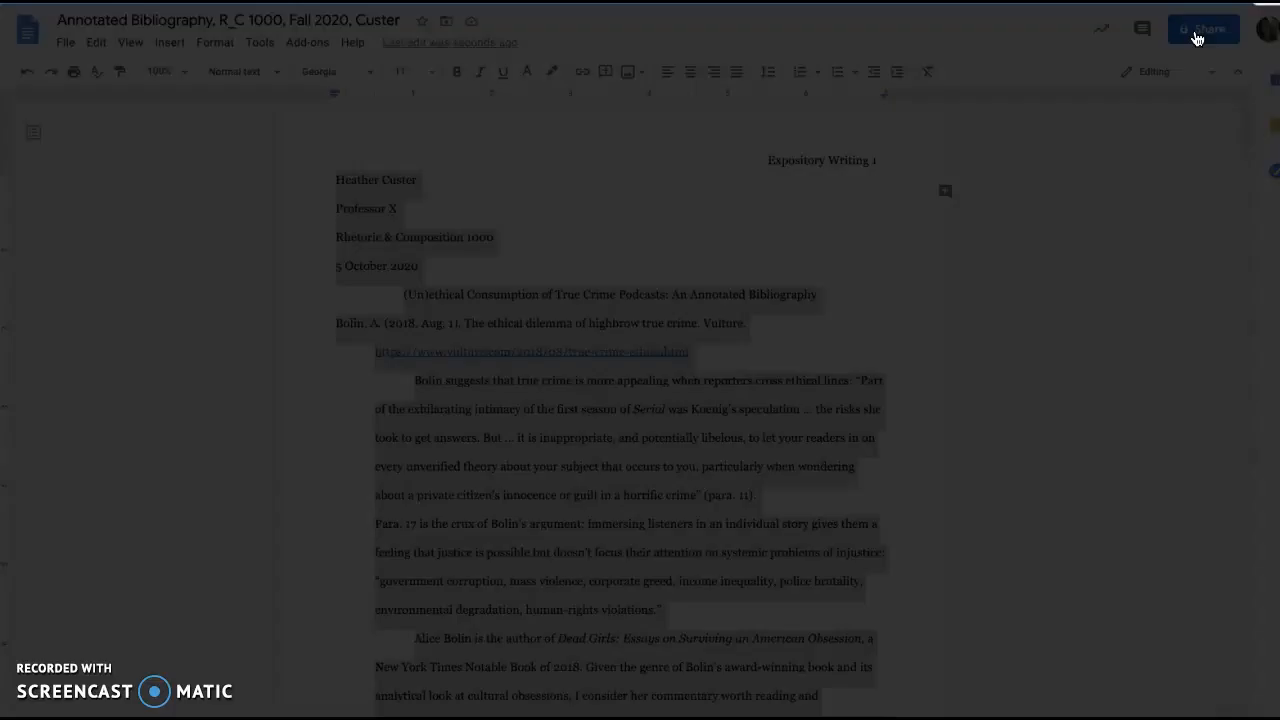
click(592, 511)
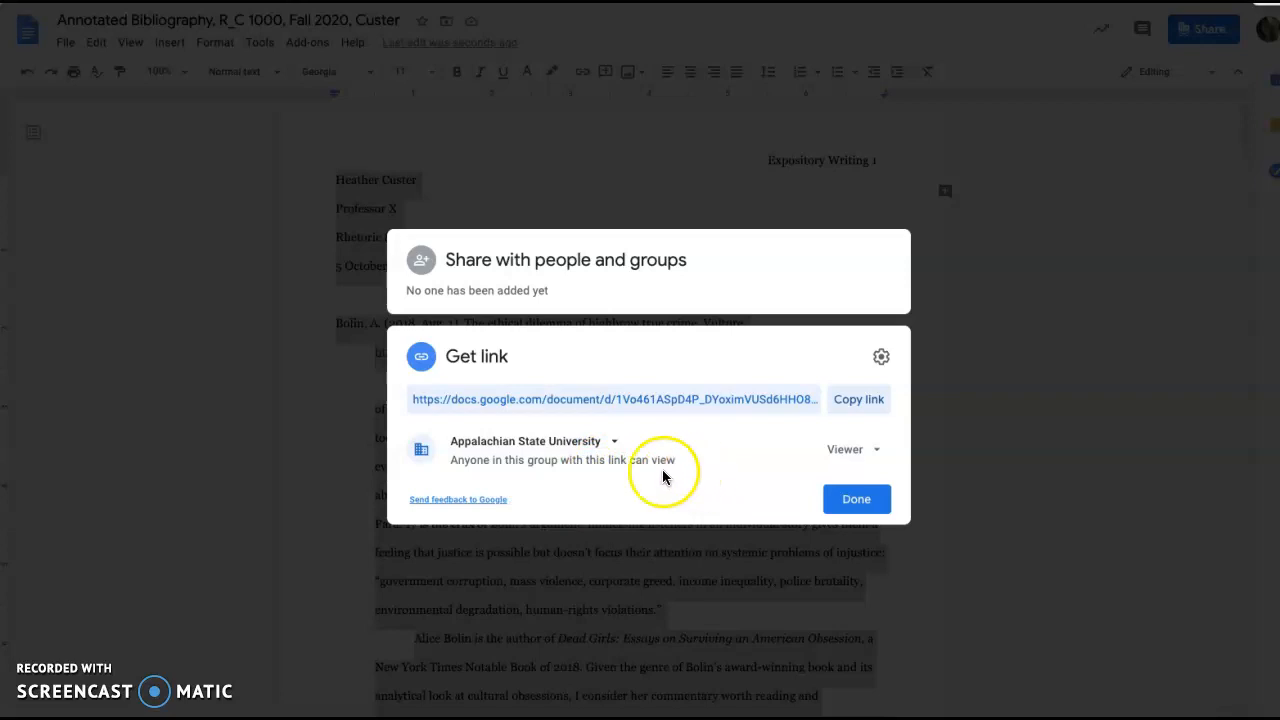
click(846, 402)
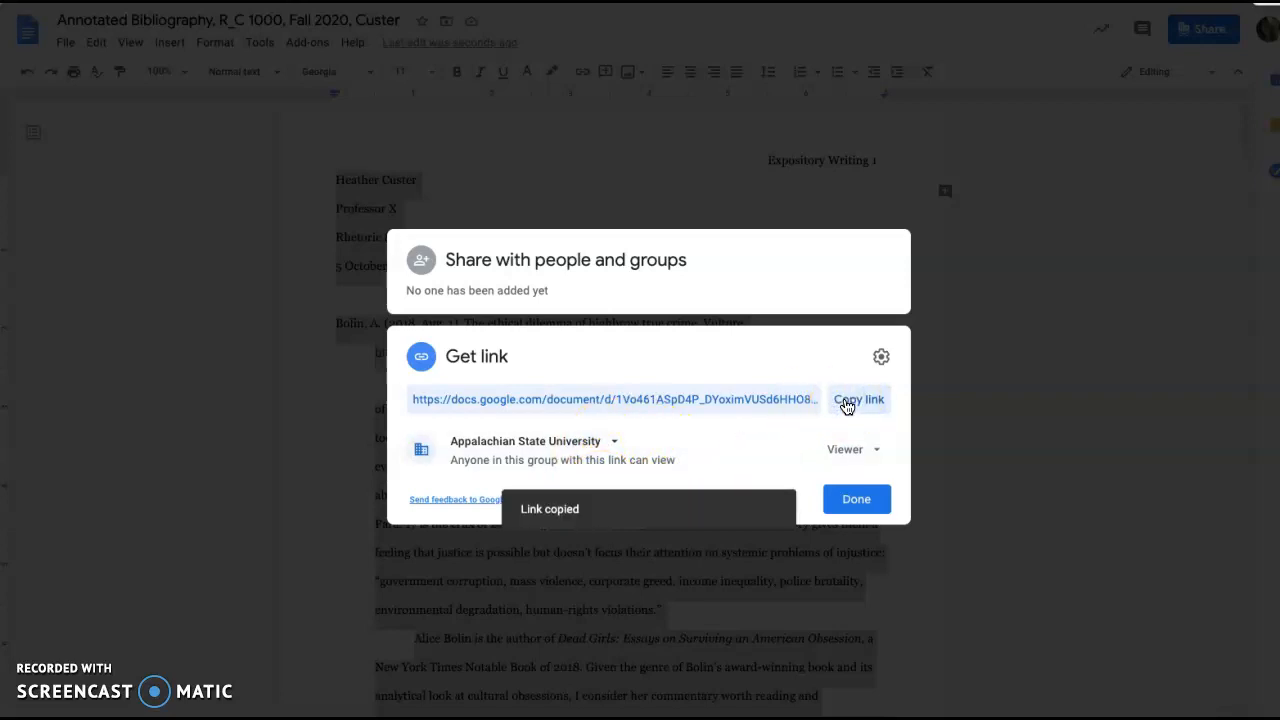